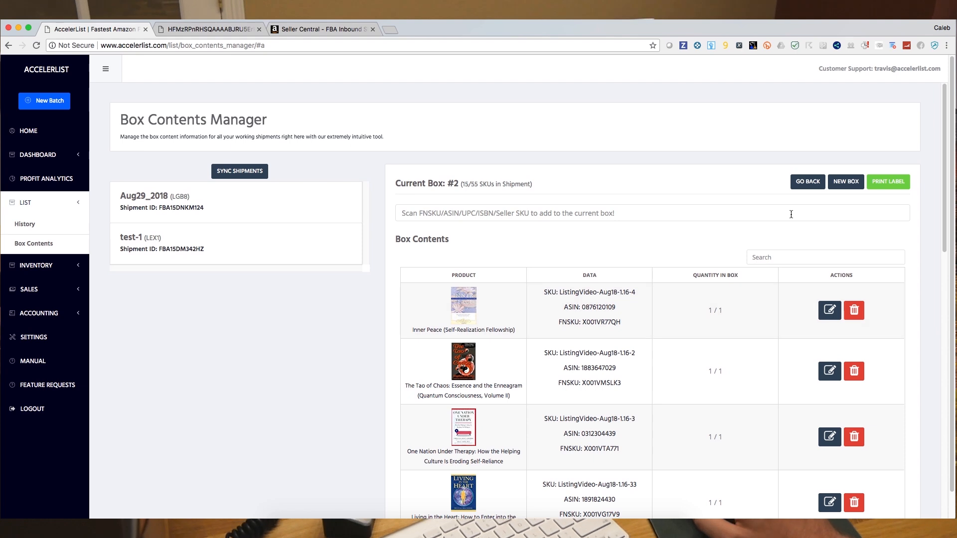
- Return to the Aug29_2018 shipment overview and open Box 1 to work on its contents
left_click(808, 181)
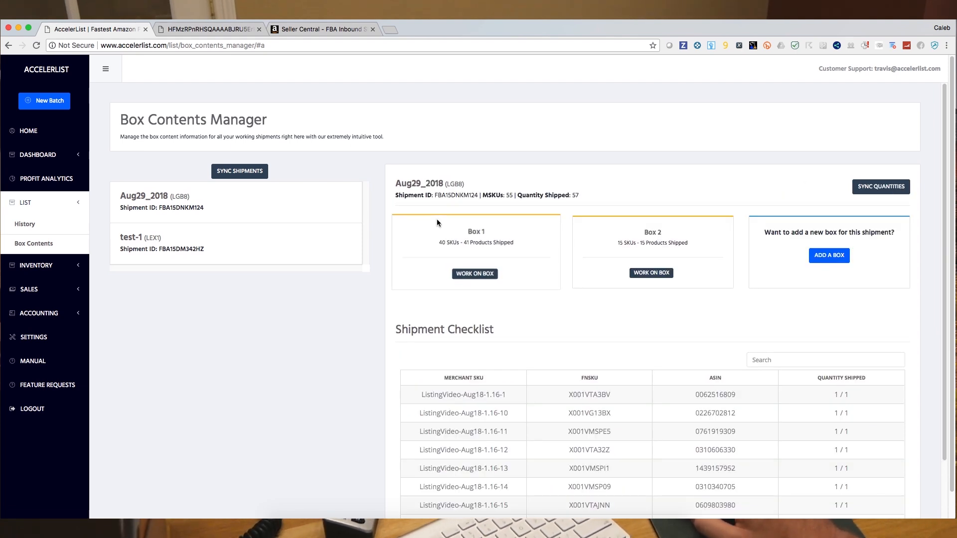
left_click(473, 276)
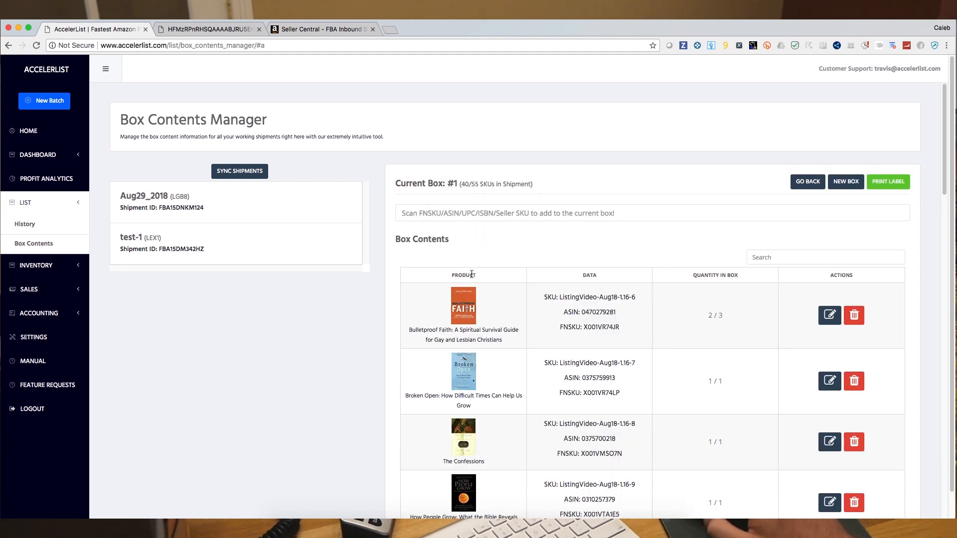
scroll(566, 257, "down", 7)
scroll(698, 229, "up", 7)
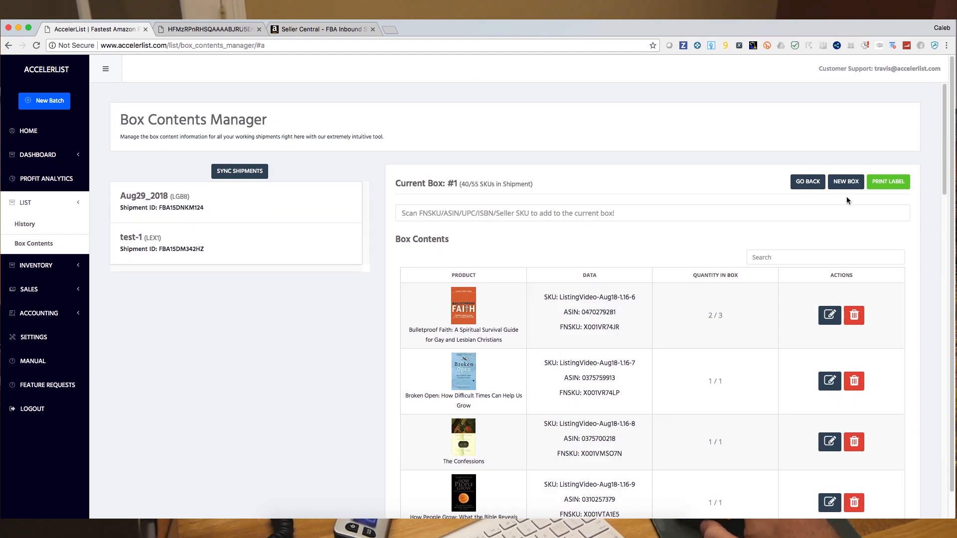
- Print Box 1's 2D barcode label through the system print dialog
left_click(887, 182)
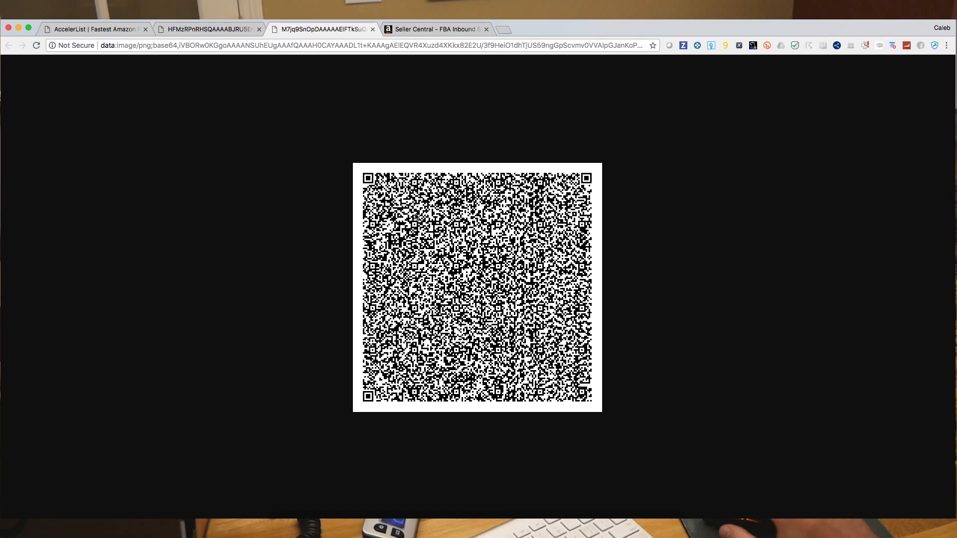
key("super+p")
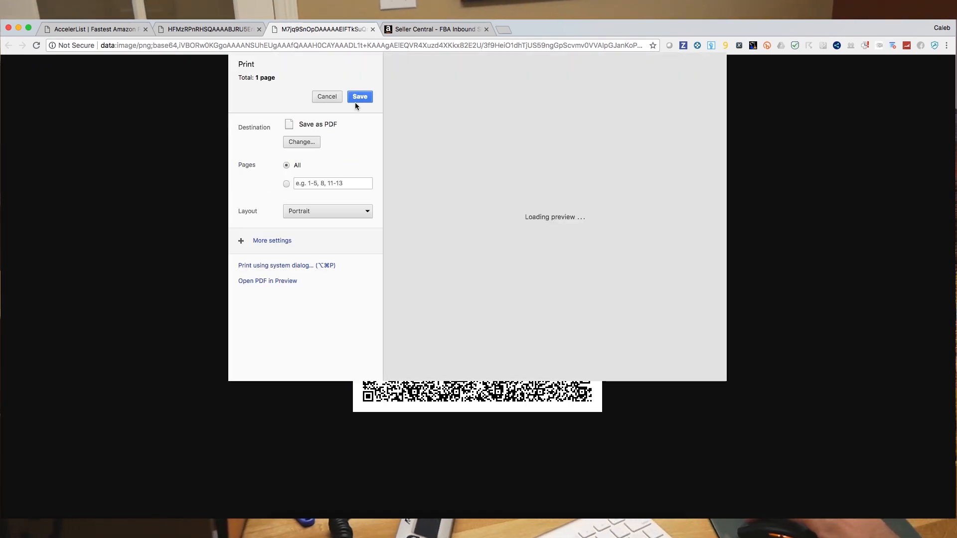
left_click(303, 265)
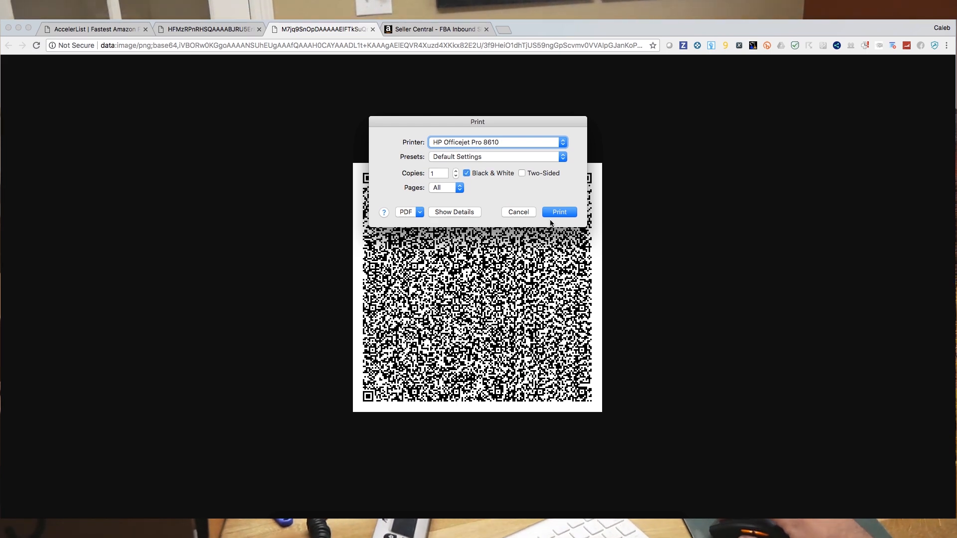
left_click(553, 213)
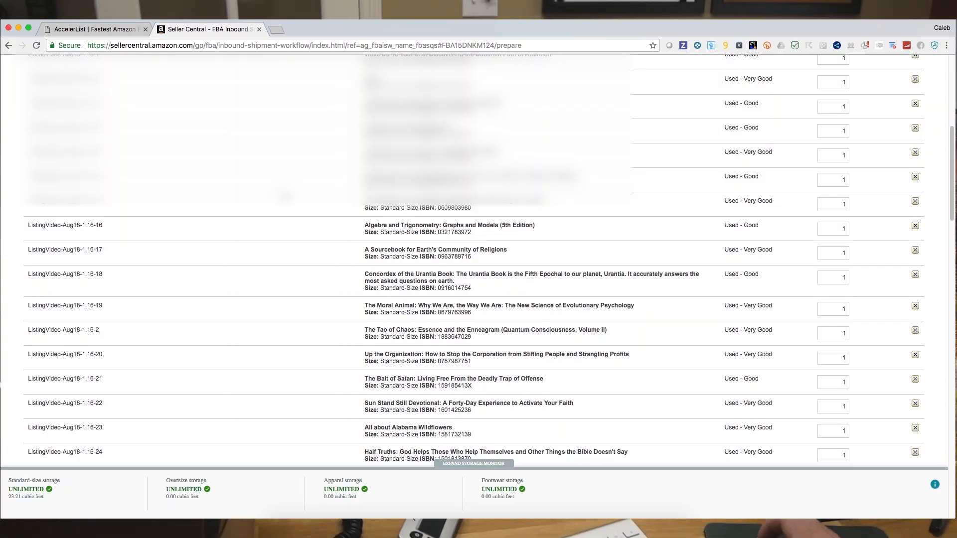
- In the shipment workflow, select FedEx as the Amazon-partnered shipping carrier
scroll(474, 259, "up", 10)
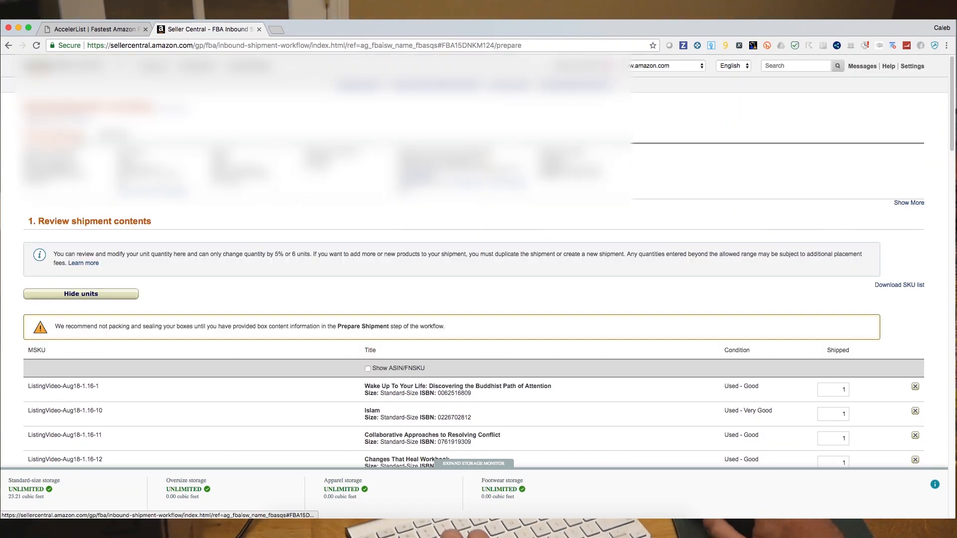
scroll(242, 154, "down", 20)
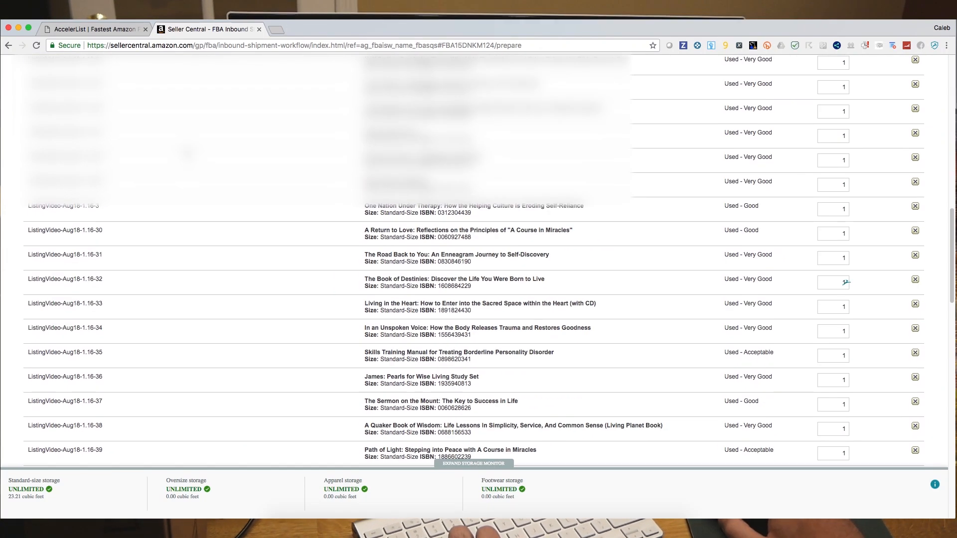
scroll(488, 283, "down", 10)
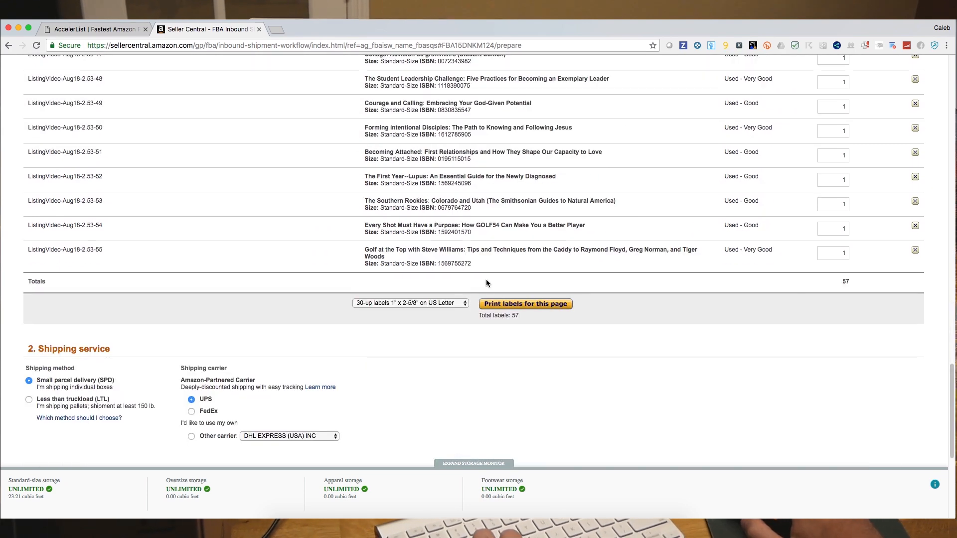
scroll(448, 284, "down", 3)
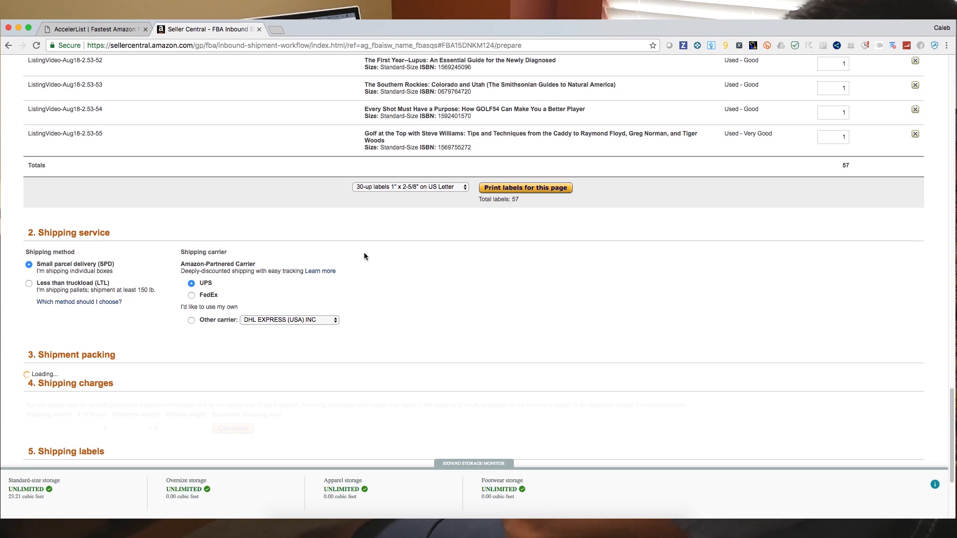
left_click(213, 297)
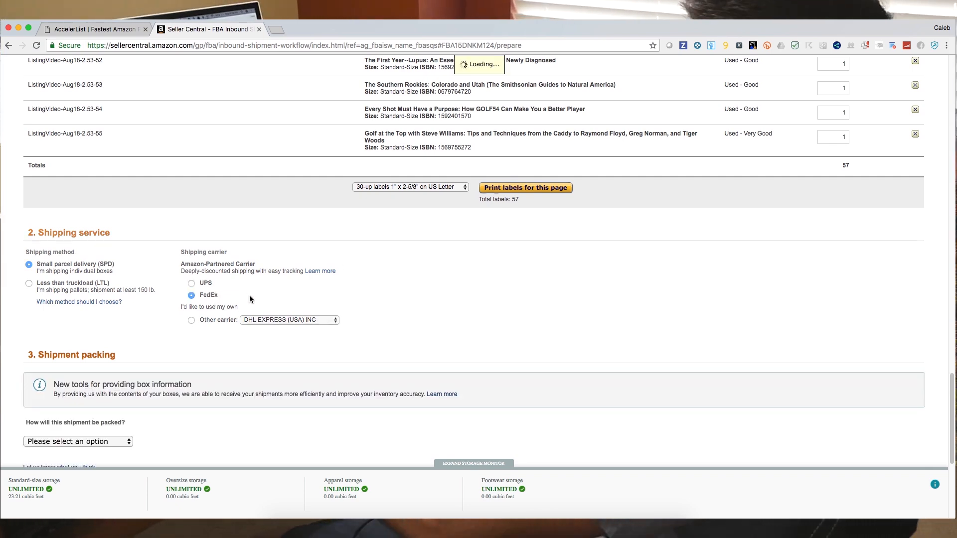
- With packing set to More than one SKU per box, choose Use 2D barcodes for box content information
scroll(249, 297, "down", 8)
scroll(101, 176, "up", 4)
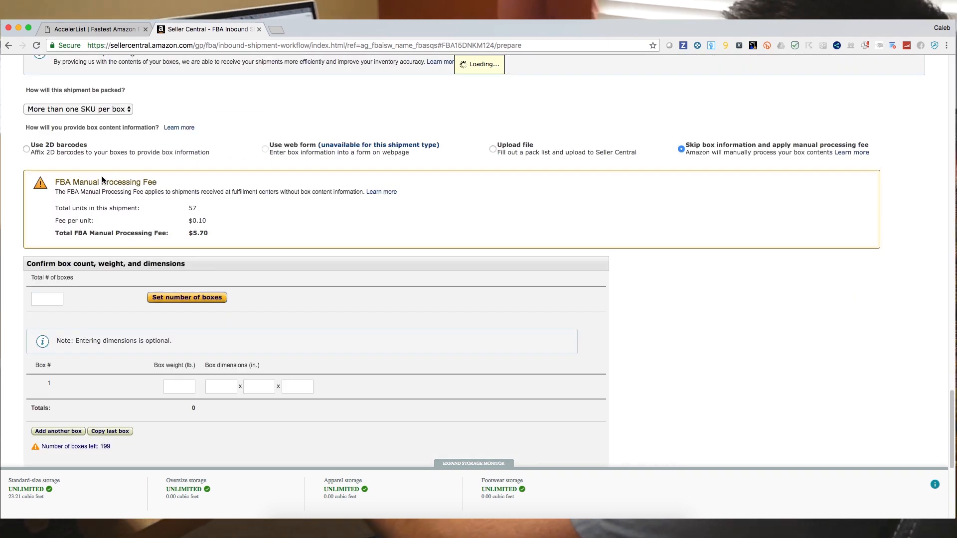
left_click(110, 110)
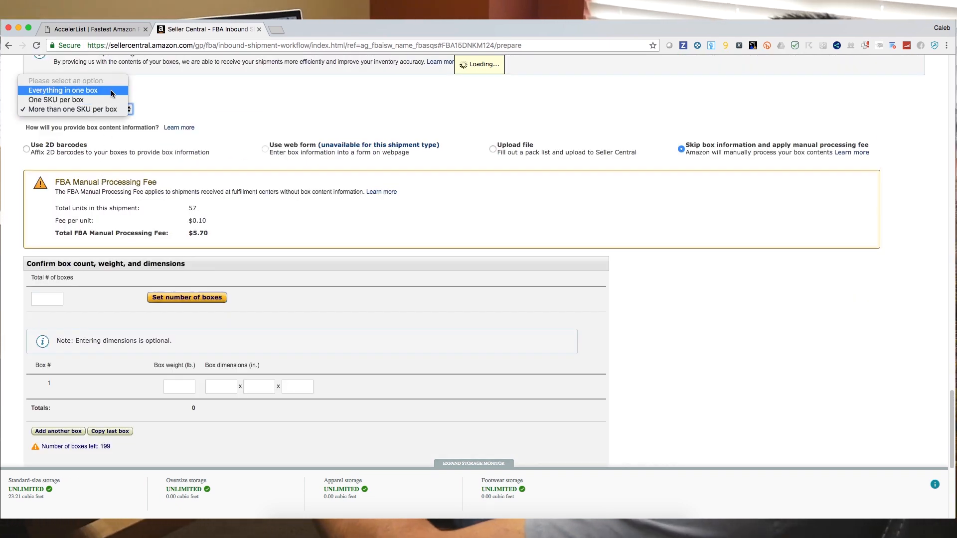
left_click(103, 111)
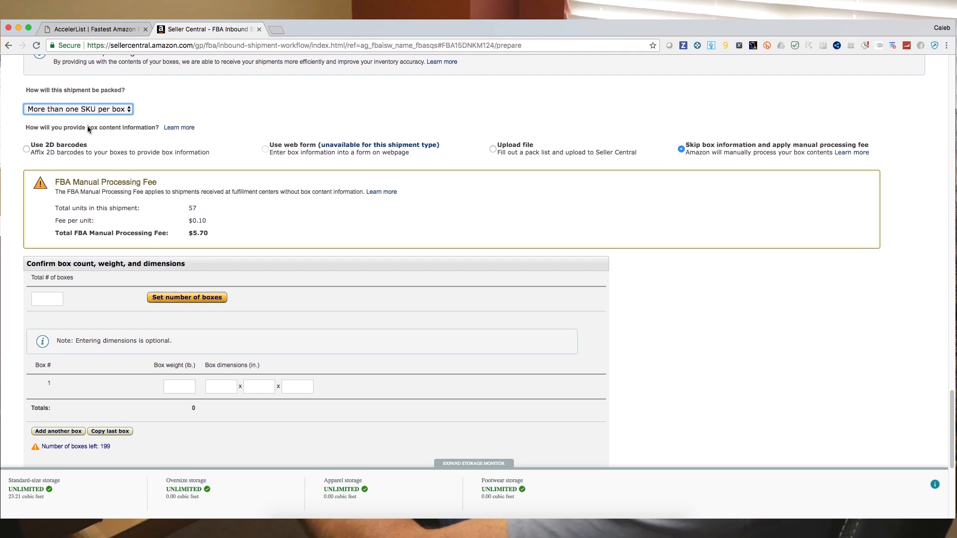
left_click(48, 149)
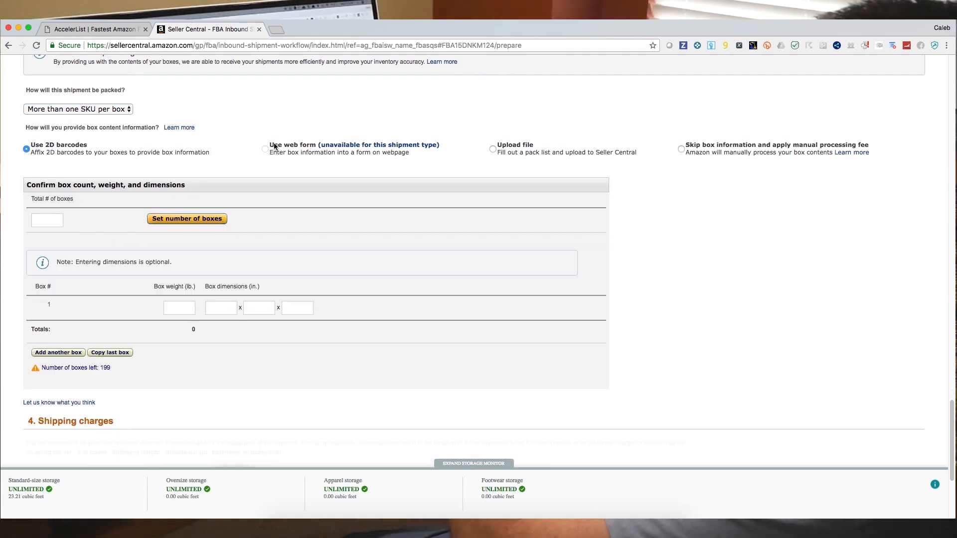
- Set the total number of boxes to 2
left_click(62, 223)
type("2")
left_click(161, 219)
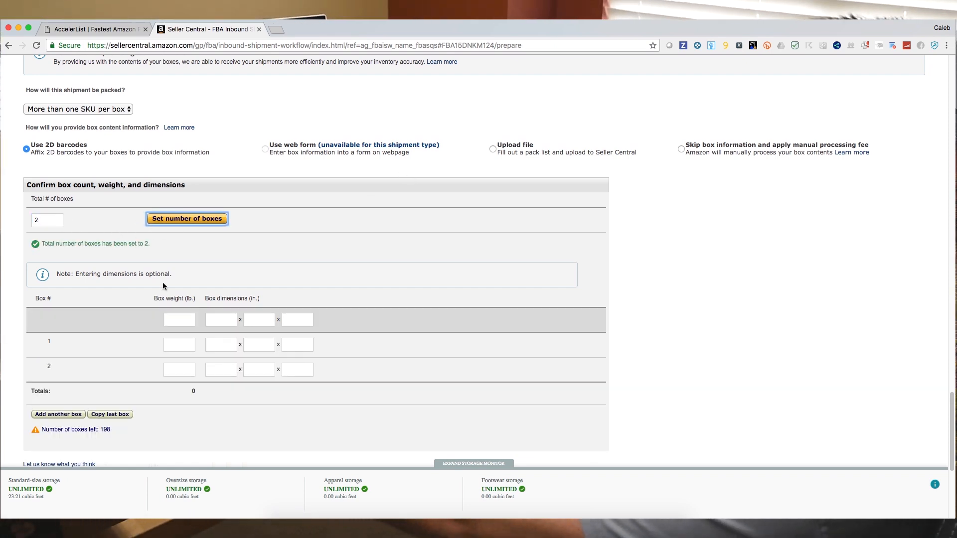
- Enter box 1's weight as 35 lb and dimensions as 18 x 12 x 9 in
left_click(179, 343)
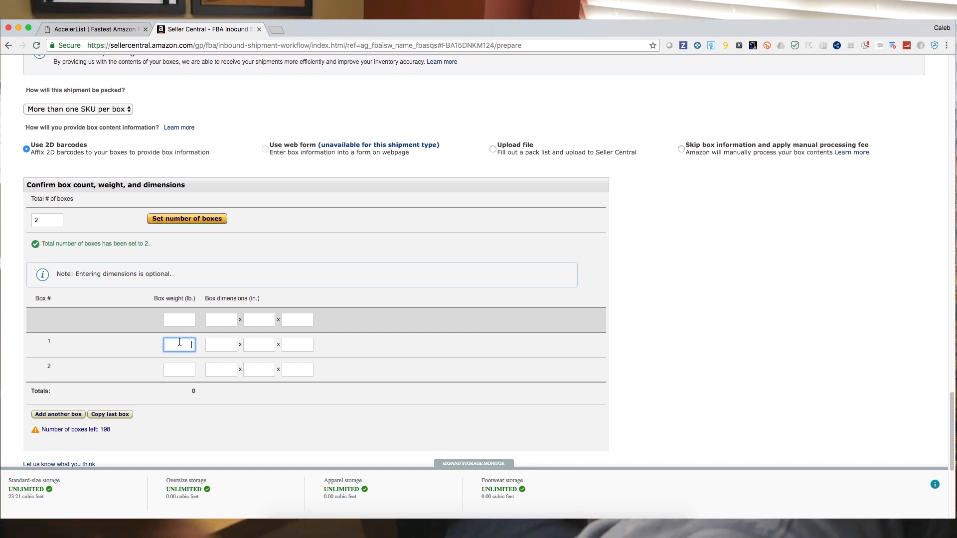
type("35")
key("Tab")
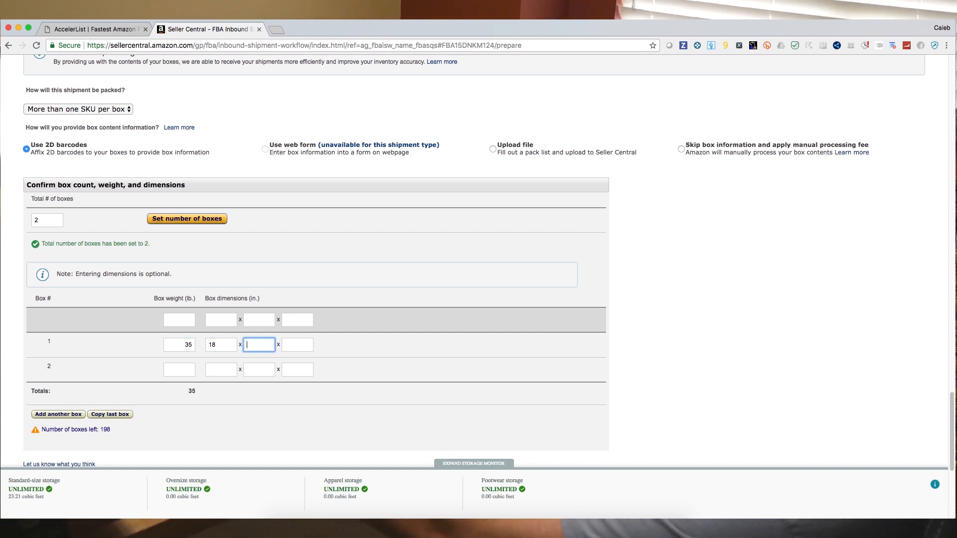
key("Tab")
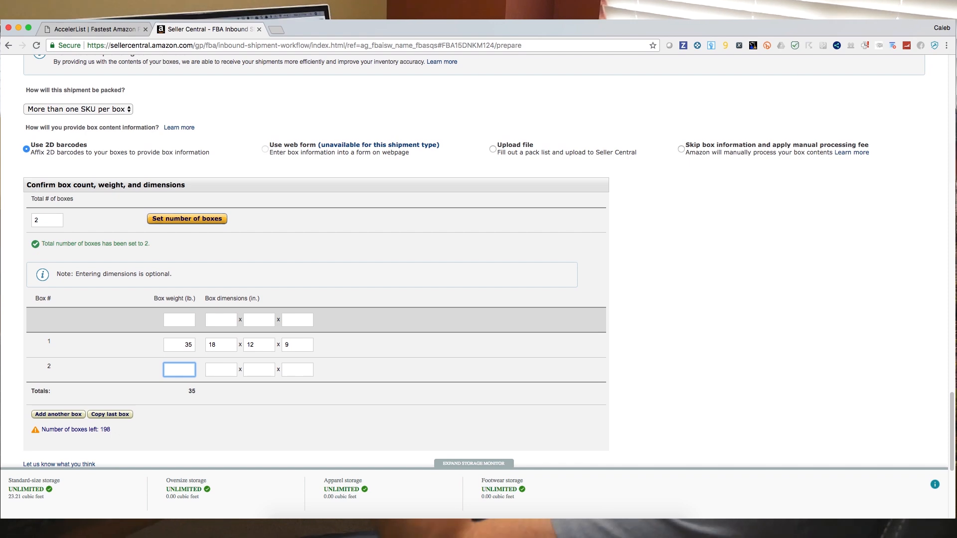
- Enter box 2's weight as 22 lb and dimensions as 18 x 9 x 9 in
type("22")
key("Tab")
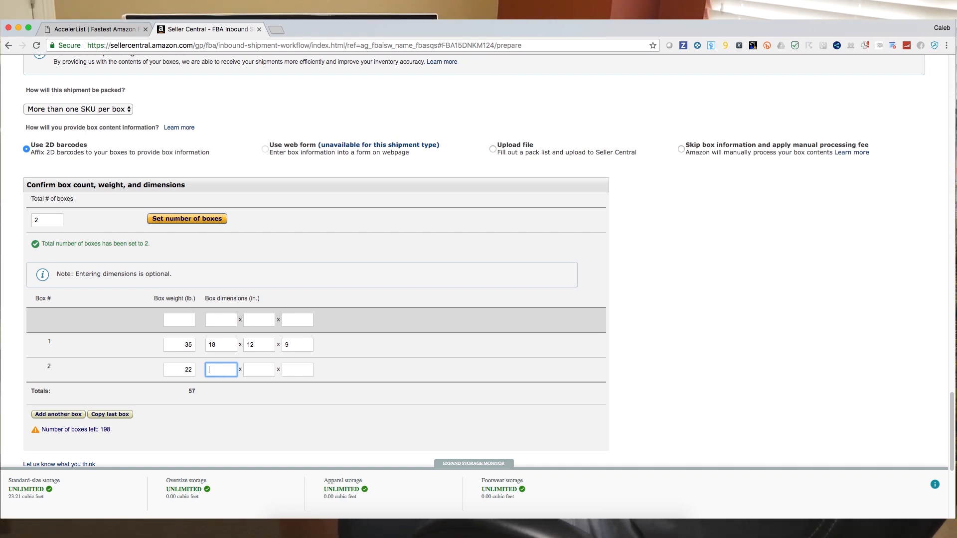
type("18")
key("Tab")
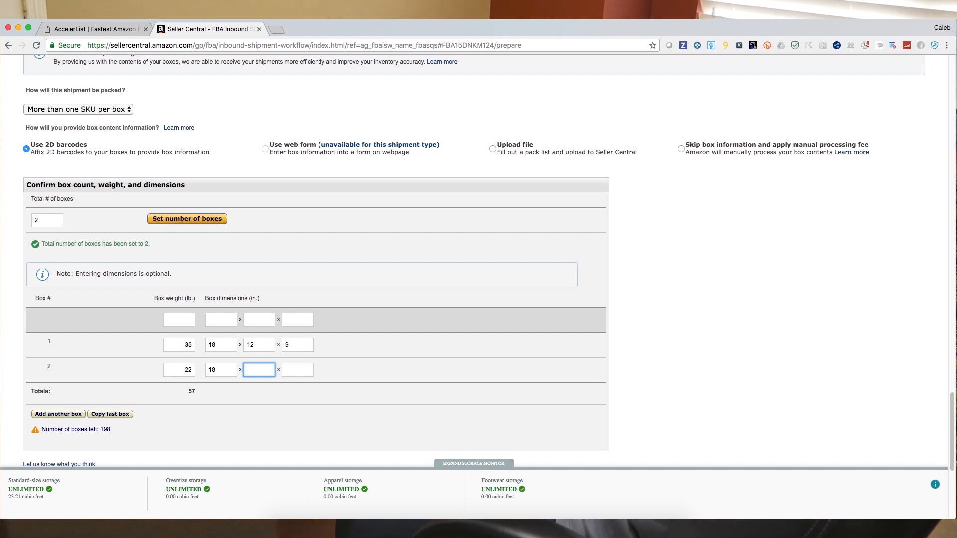
type("9")
key("Tab")
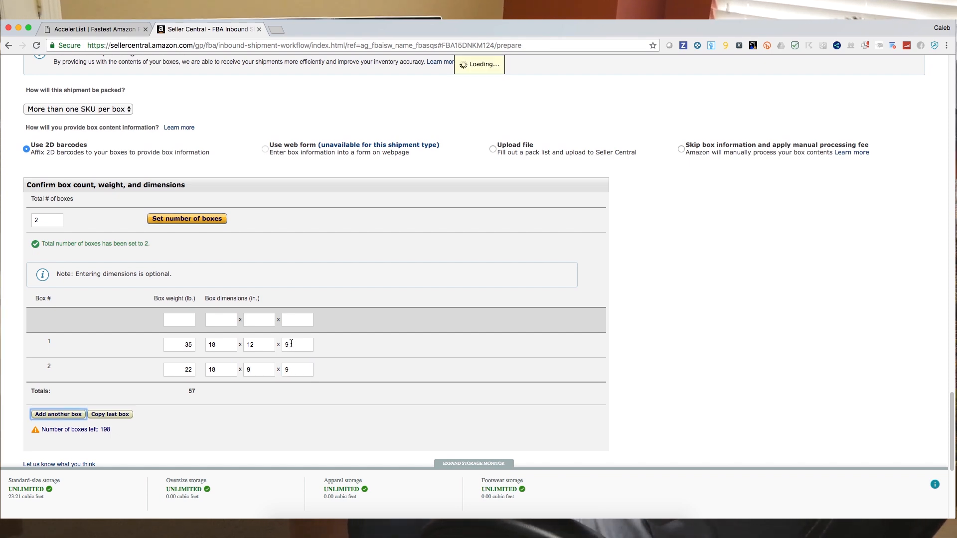
- Calculate the estimated shipping charges for the shipment
scroll(291, 344, "down", 4)
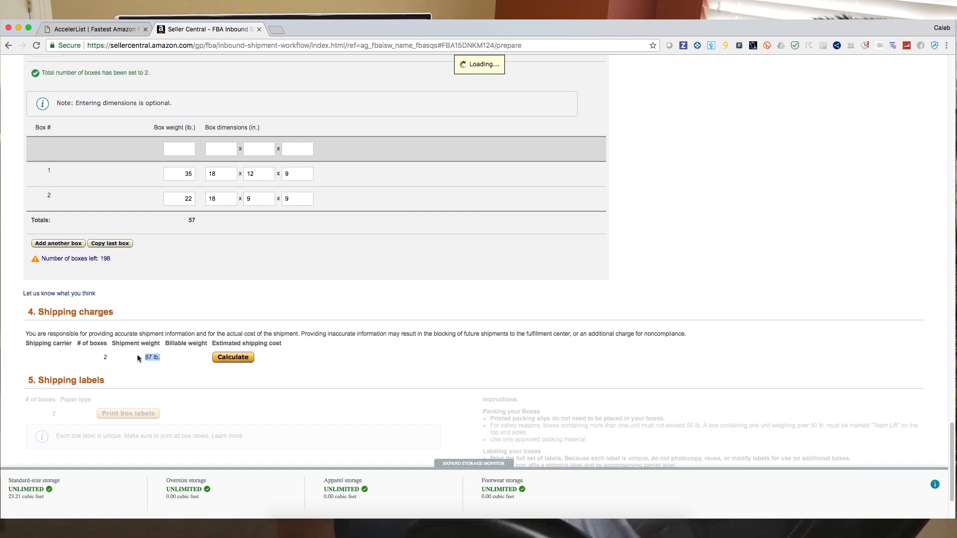
left_click(215, 359)
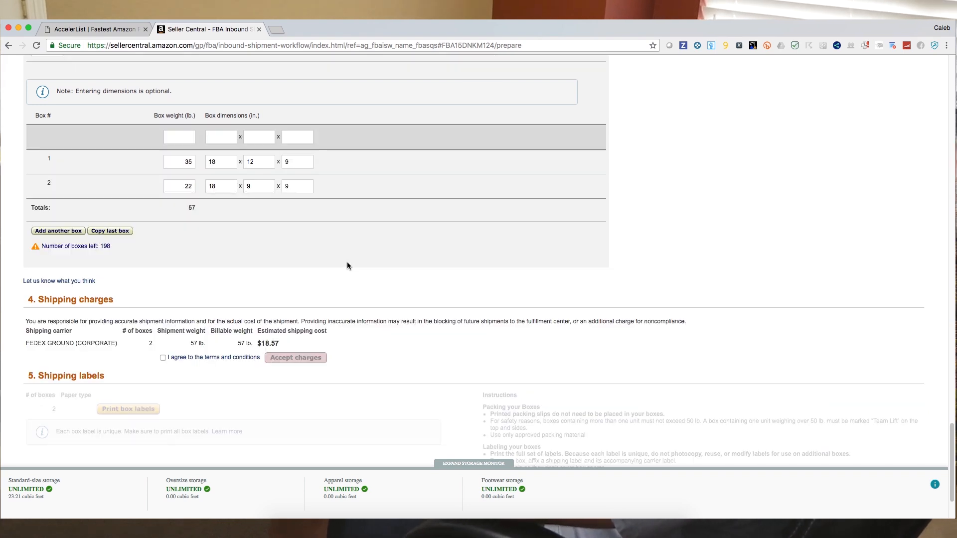
- Compute the per-unit shipping cost by dividing 18.57 by 57 in the Spotlight calculator
double_click(266, 343)
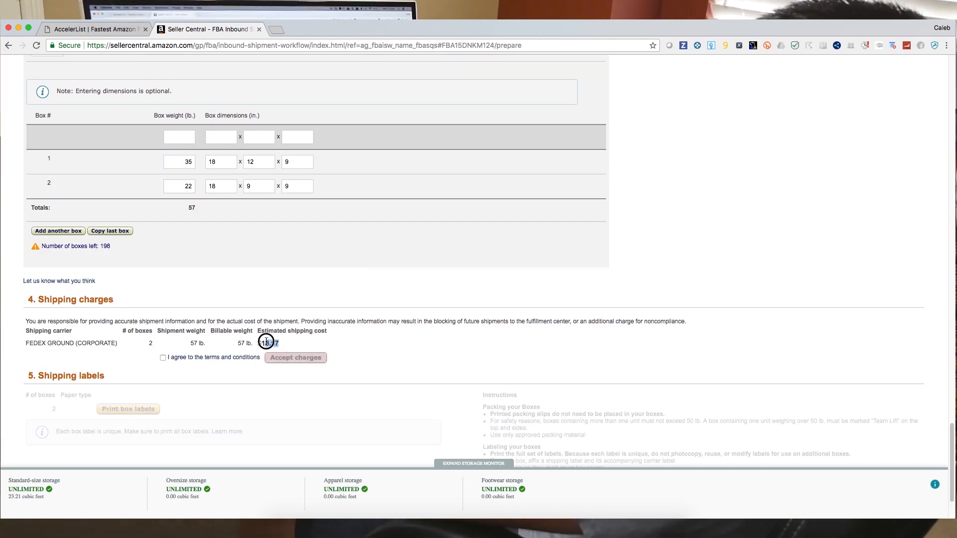
key("super+space")
type("1")
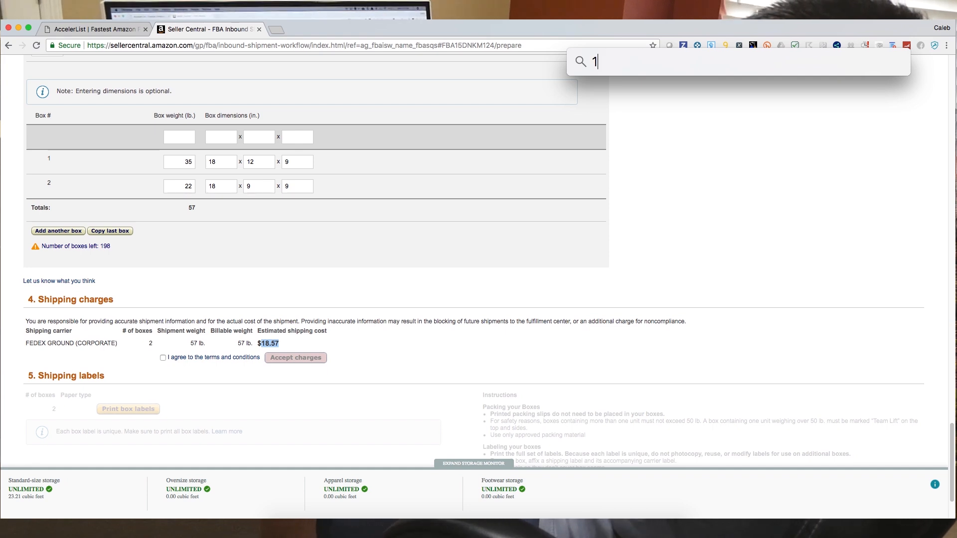
type("8.57/")
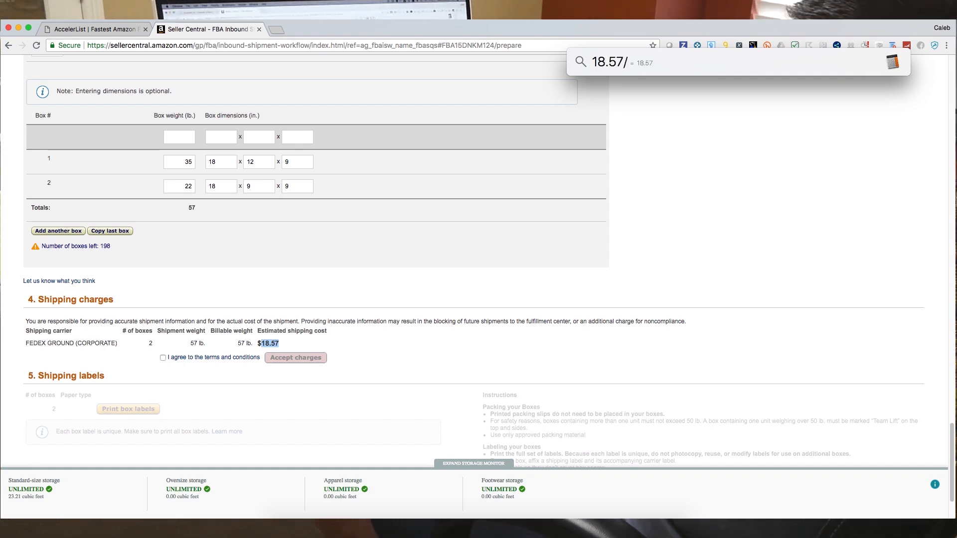
type("57")
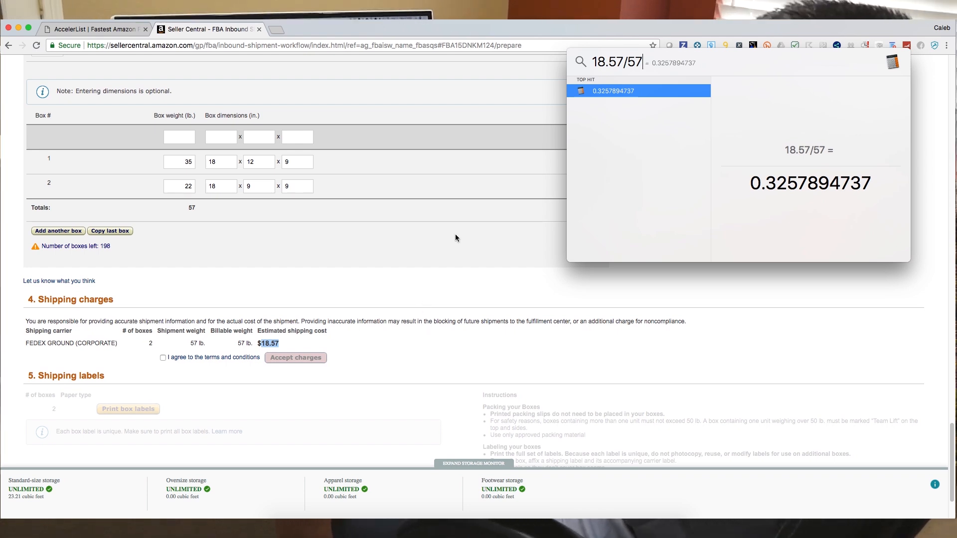
left_click(438, 259)
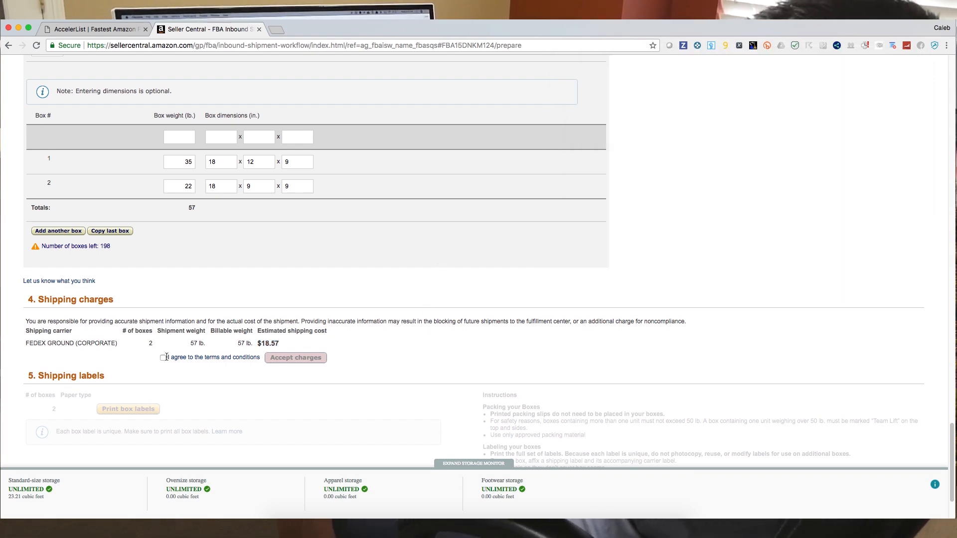
- Accept the shipping charges and print the box labels
left_click(290, 358)
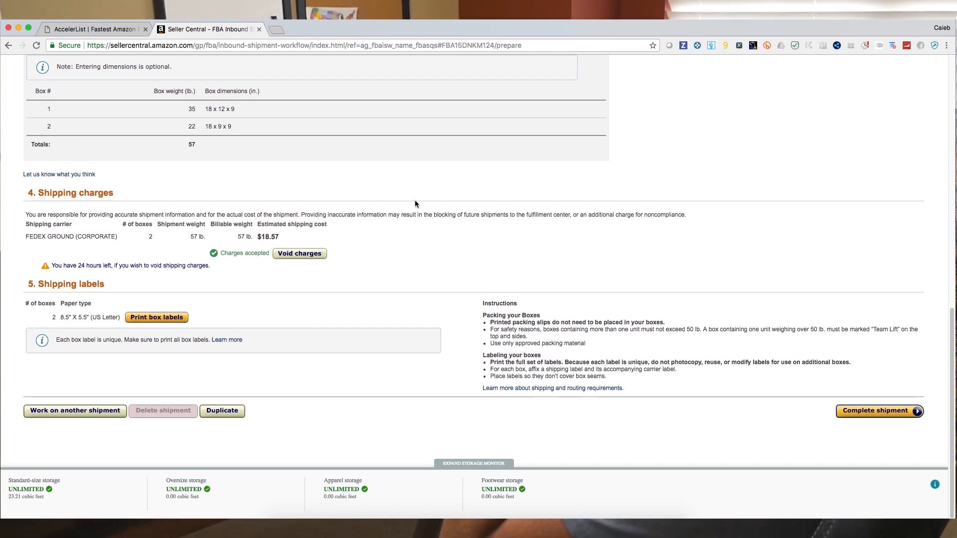
left_click(174, 319)
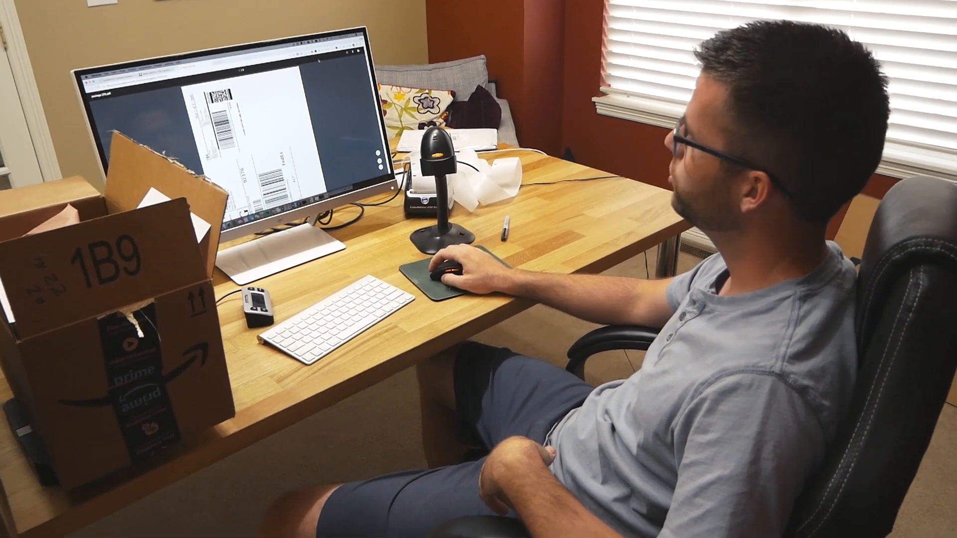
scroll(250, 140, "down", 5)
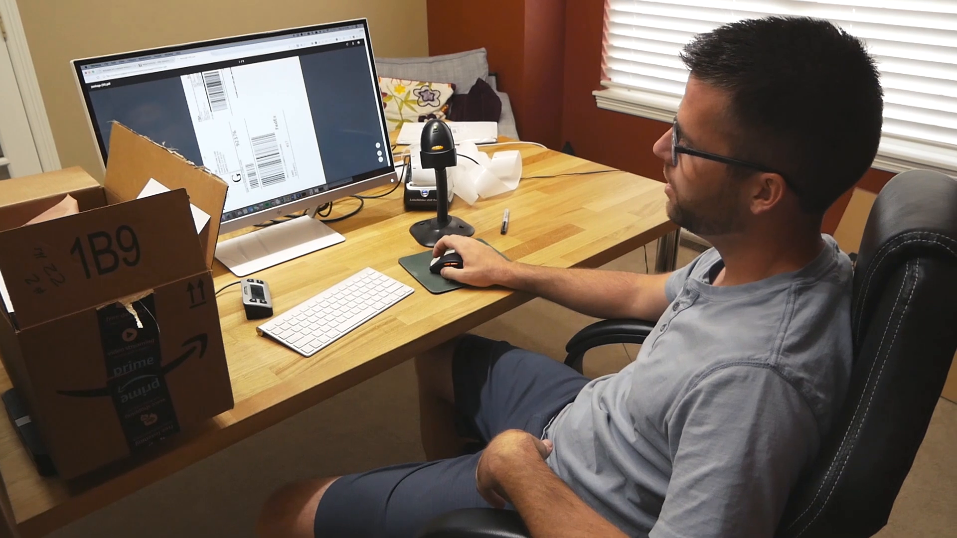
scroll(254, 134, "down", 3)
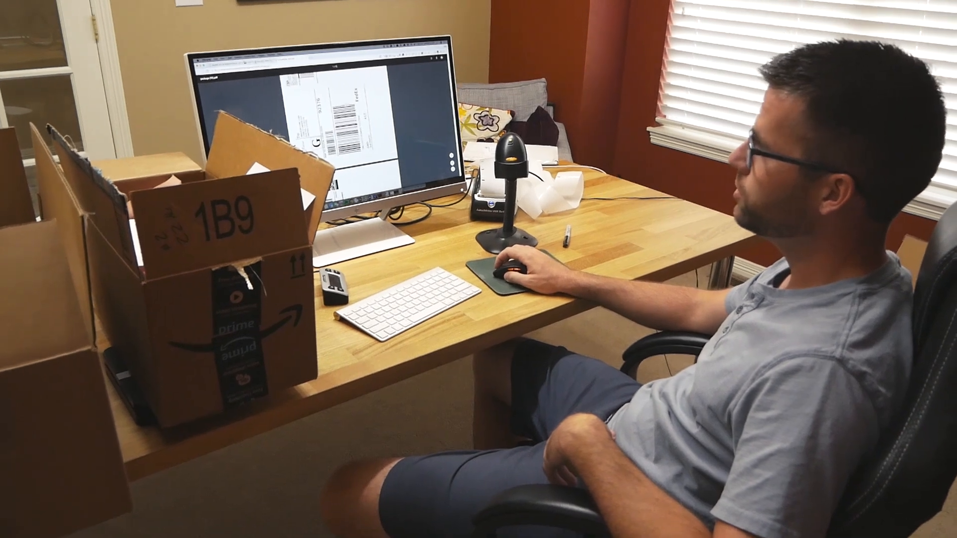
left_click(250, 66)
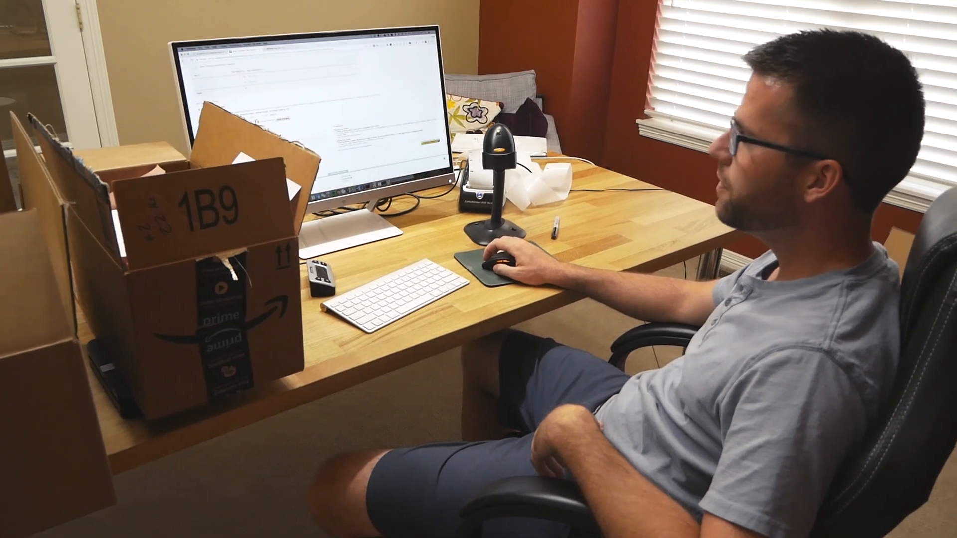
scroll(227, 117, "up", 4)
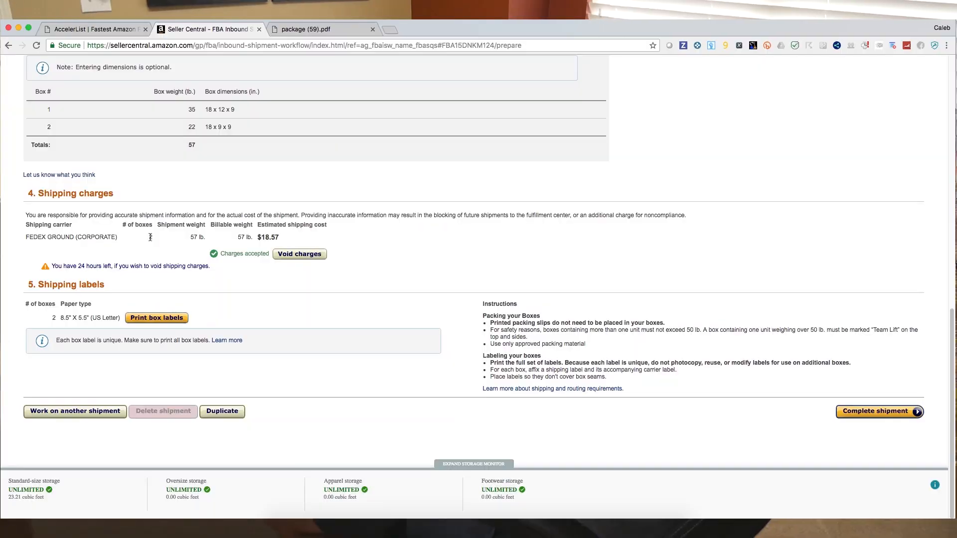
scroll(152, 191, "up", 3)
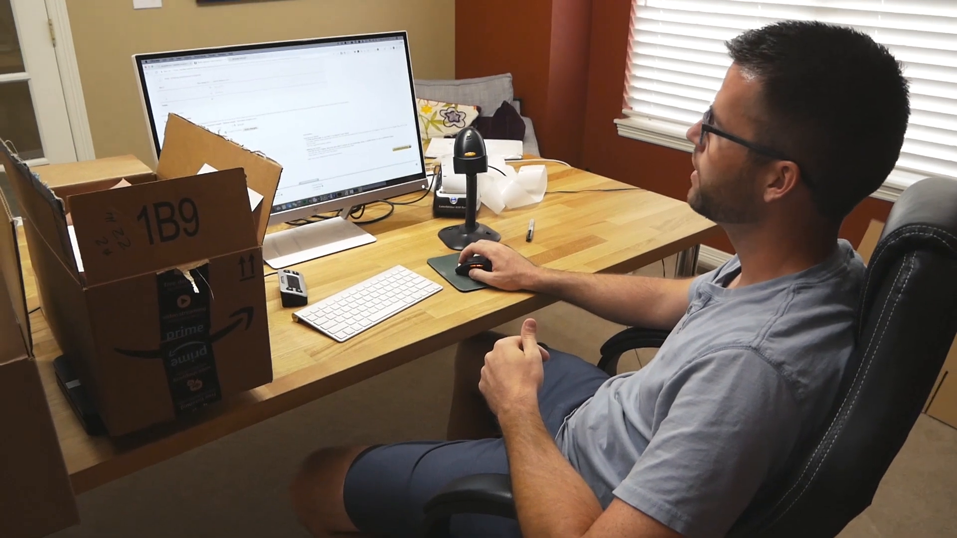
scroll(261, 251, "down", 5)
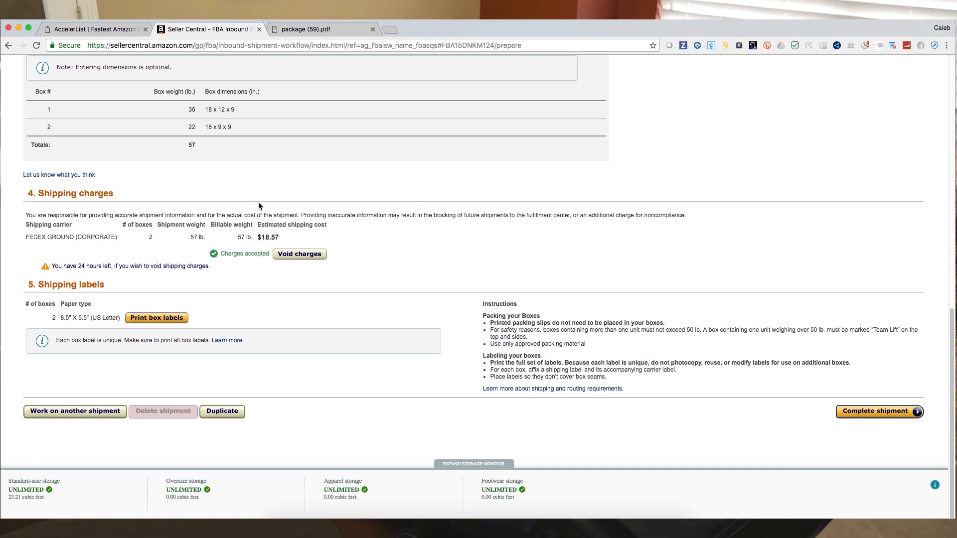
- Copy the estimated shipping cost, then open the completed Aug29_2018 batch in AccelerList
double_click(269, 237)
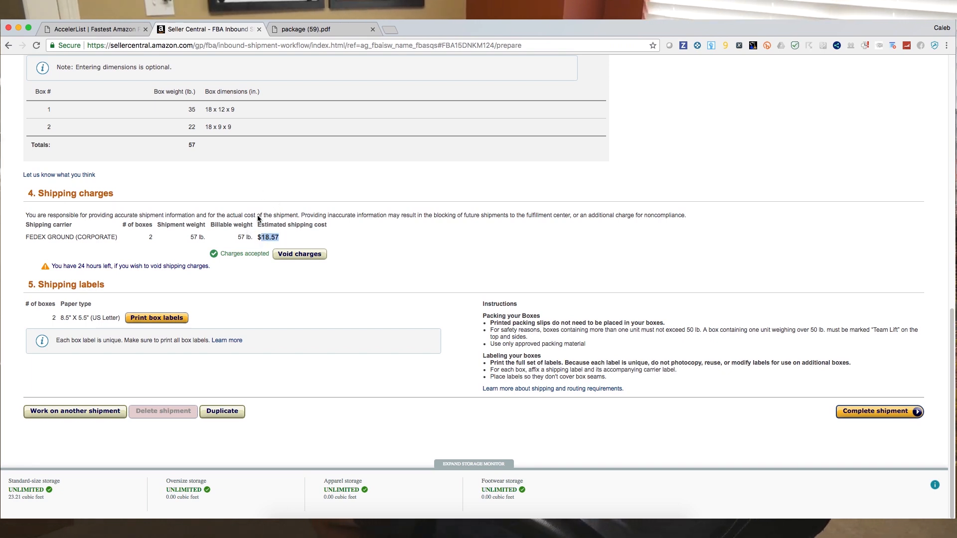
left_click(82, 29)
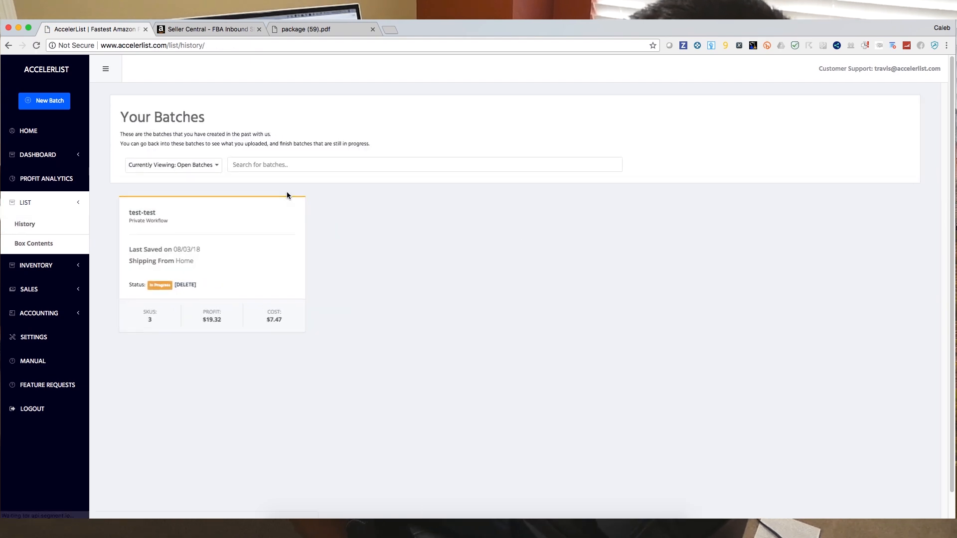
left_click(204, 165)
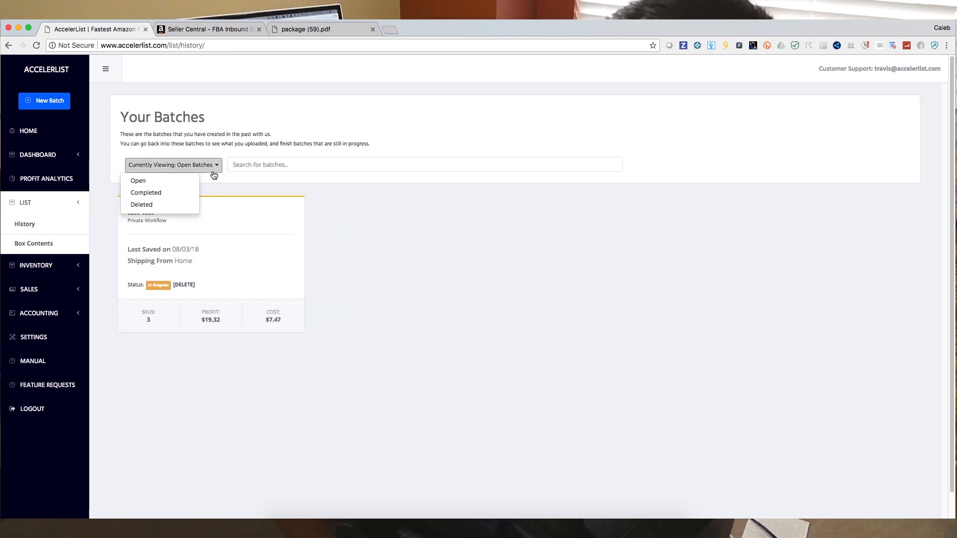
left_click(167, 197)
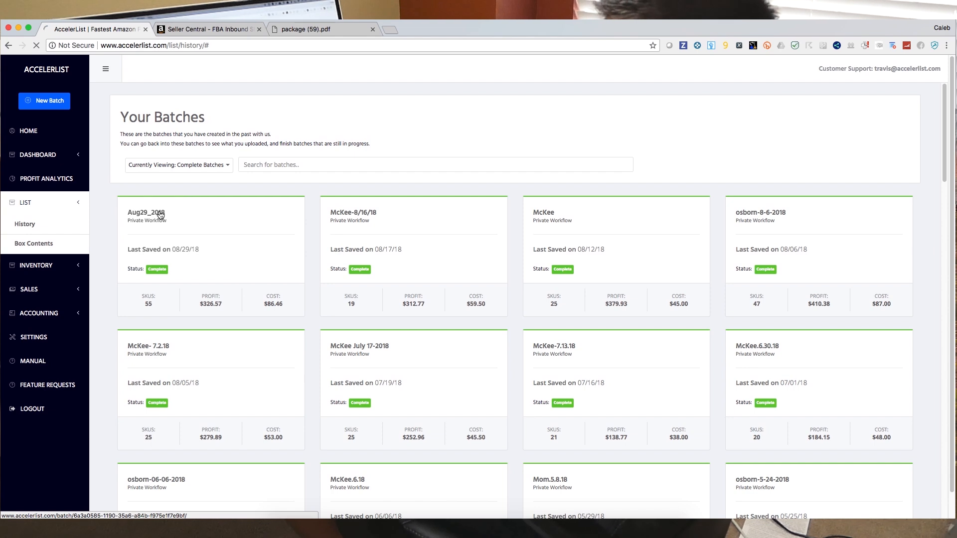
left_click(160, 215)
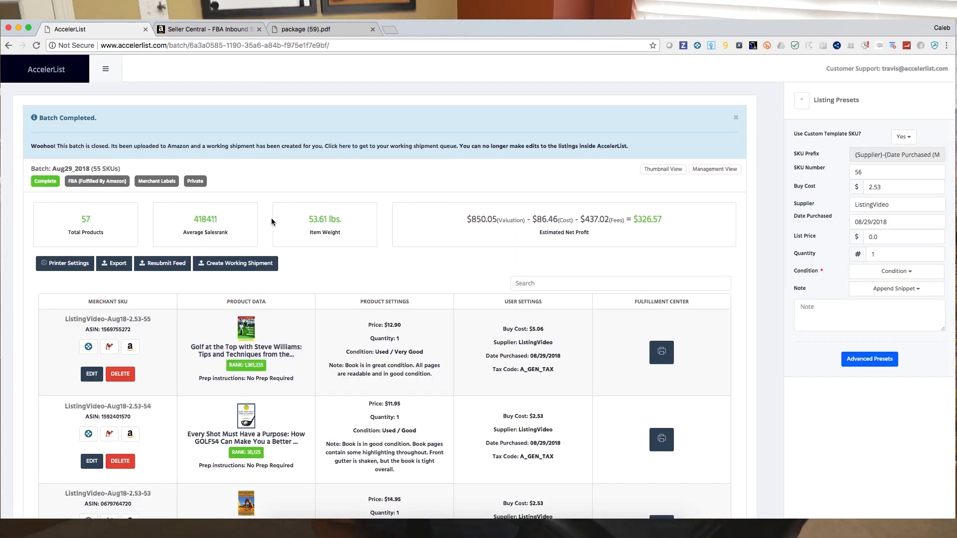
- Export the batch to the Tracking Spreadsheet with date shipped 08/29/2018 and the shipment's shipping cost entered
left_click(120, 272)
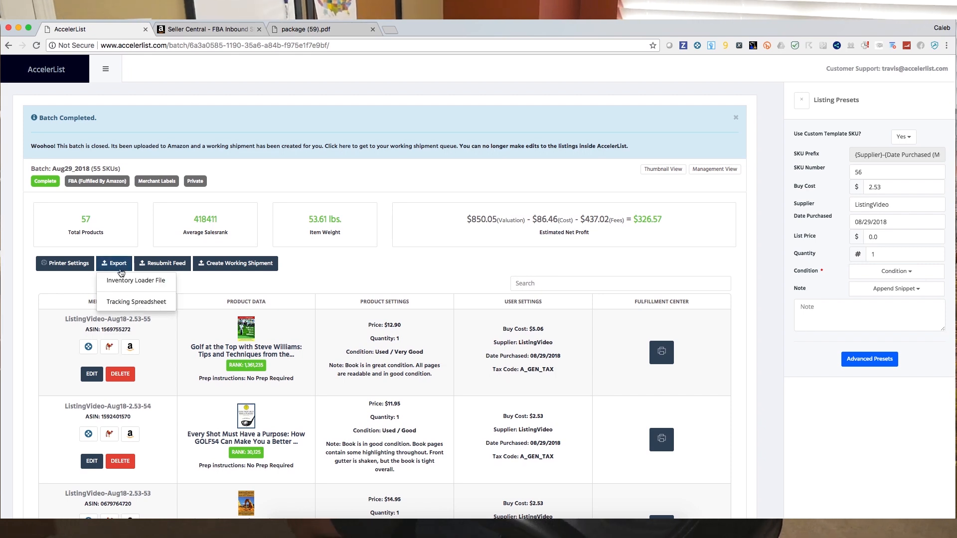
left_click(132, 302)
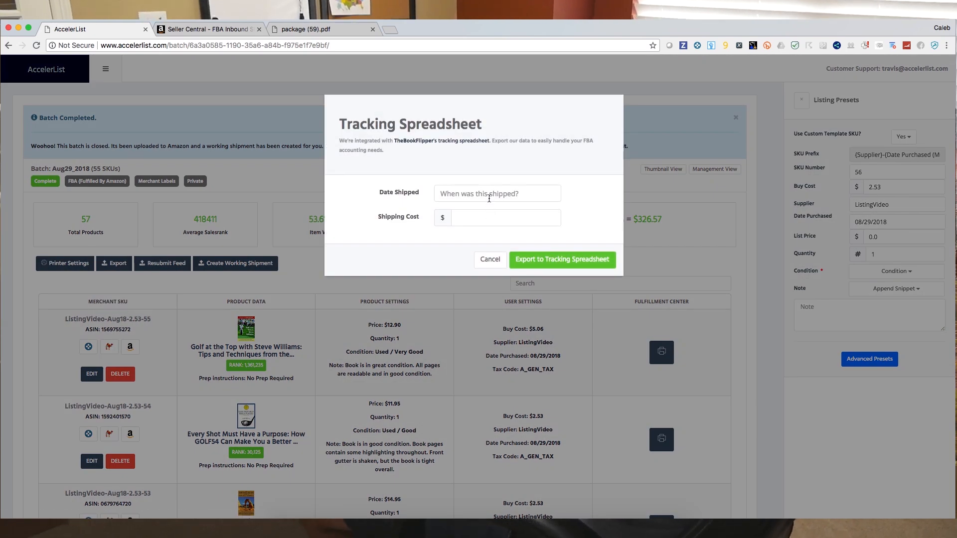
left_click(491, 196)
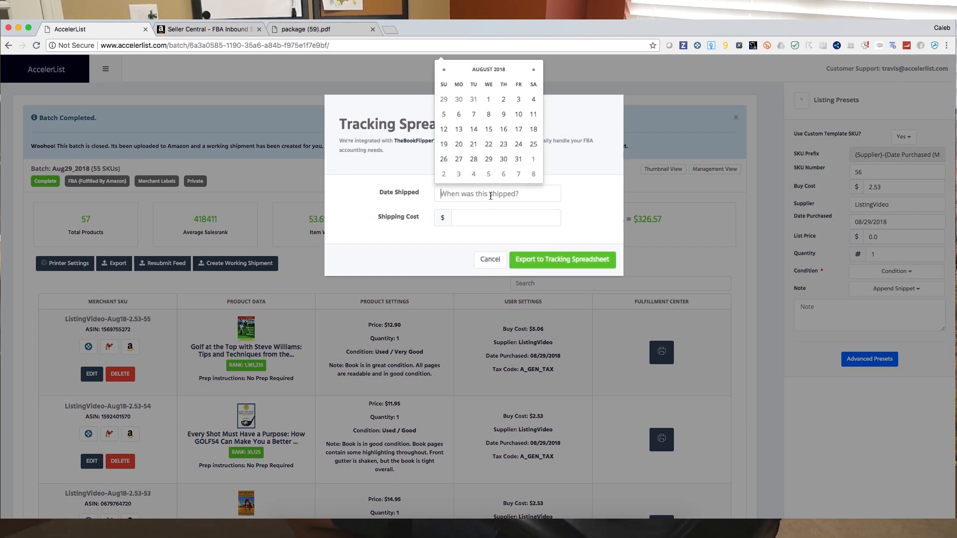
left_click(488, 159)
left_click(464, 219)
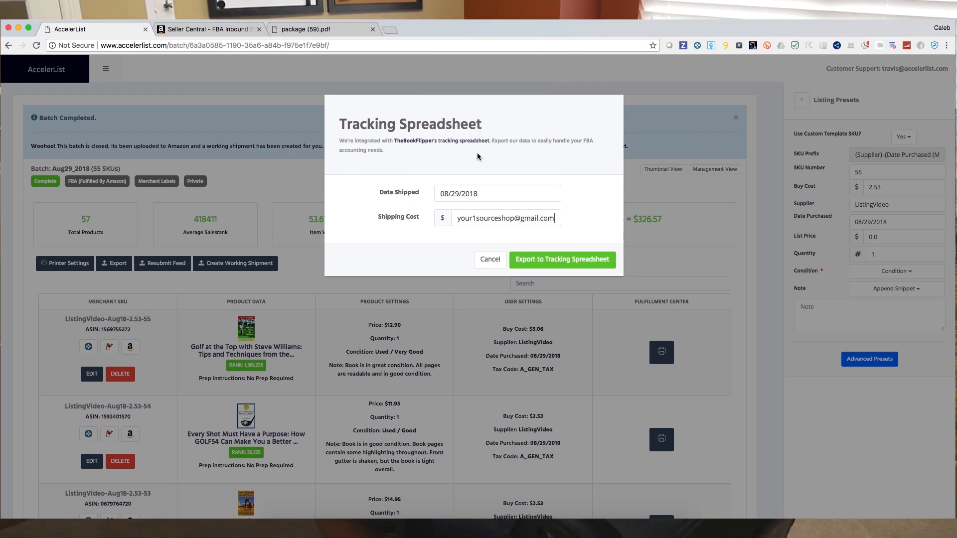
type("18")
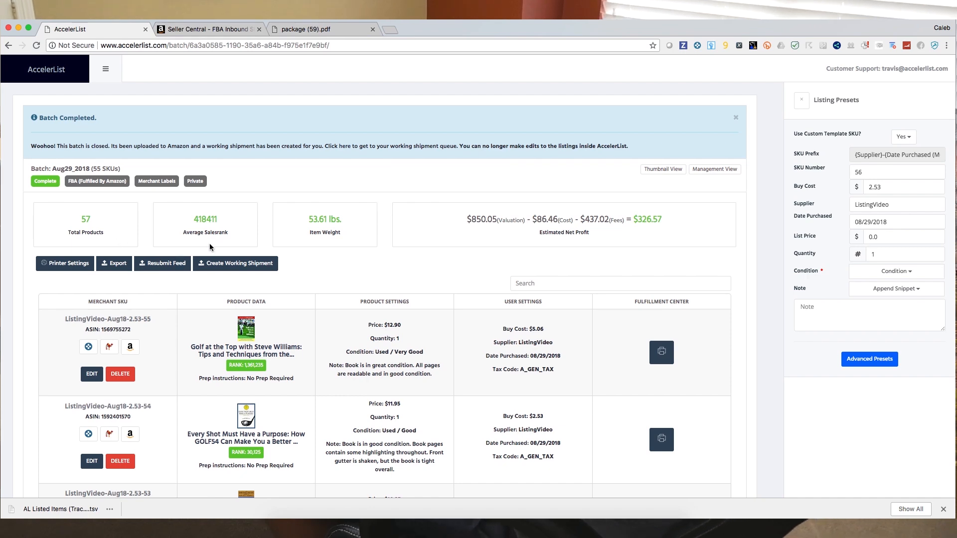
- Select the batch's average sales rank value
double_click(214, 218)
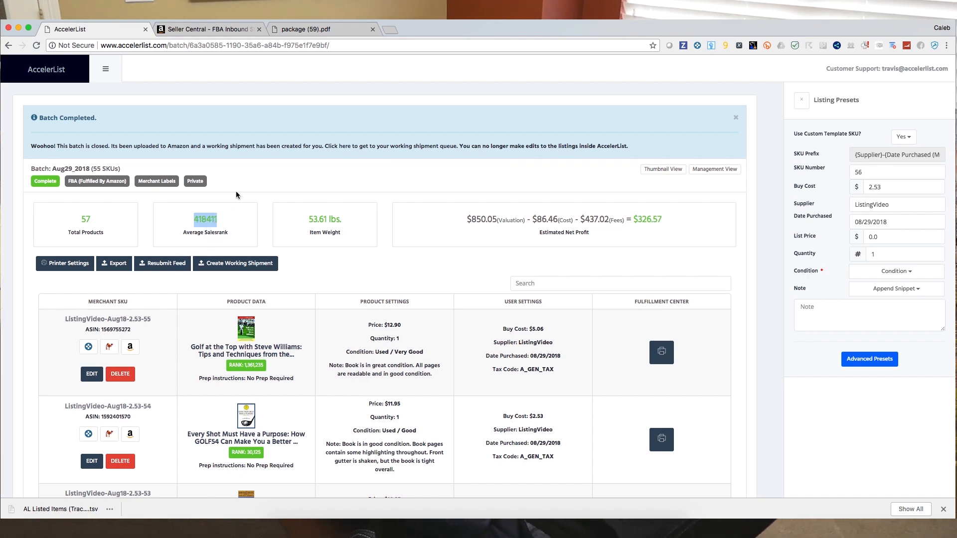